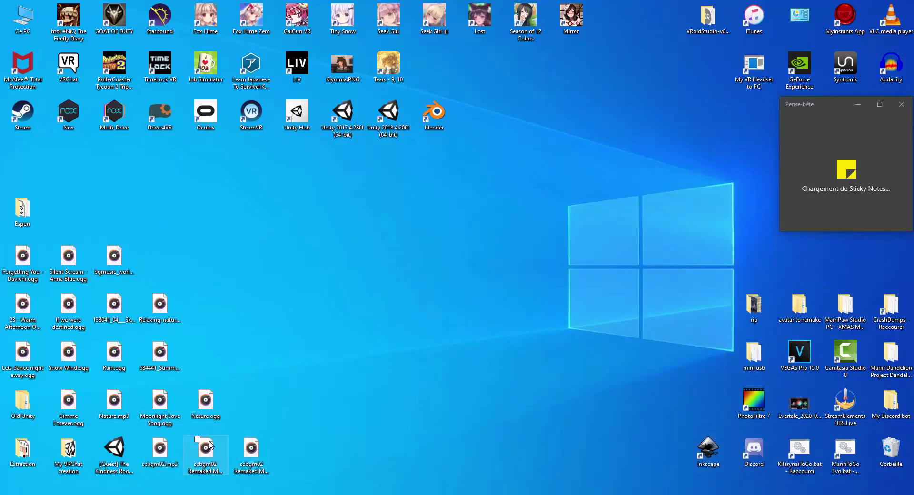
Open Audacity and load the scbgm02 Remaked MarriPaw MP3 file from the desktop into it.
{"action": "left_click", "coordinate": [169, 445]}
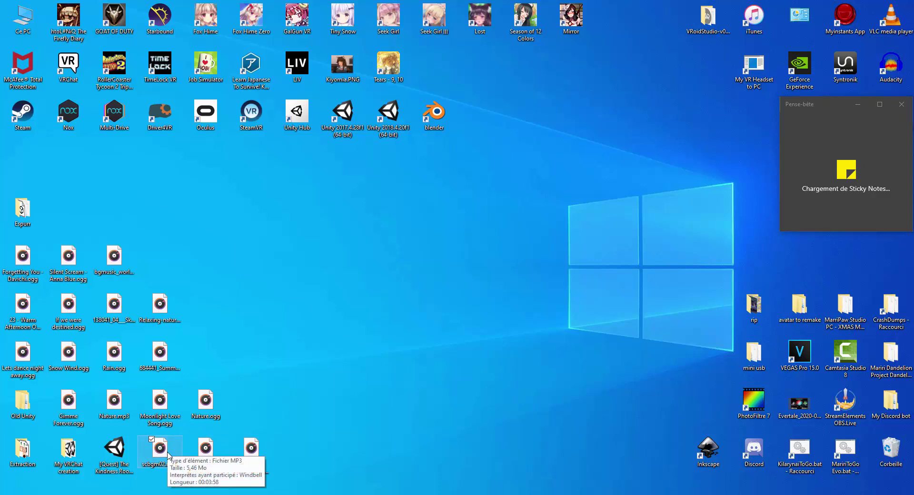
{"action": "left_click", "coordinate": [209, 453]}
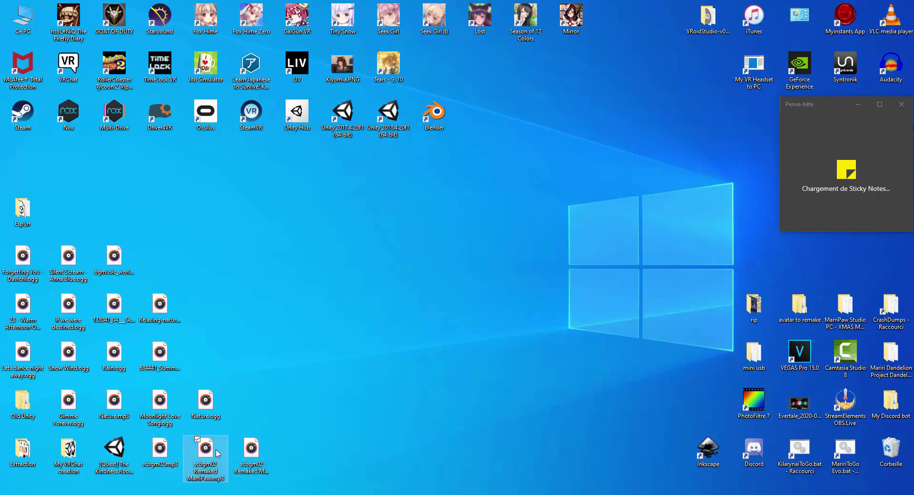
{"action": "double_click", "coordinate": [884, 74]}
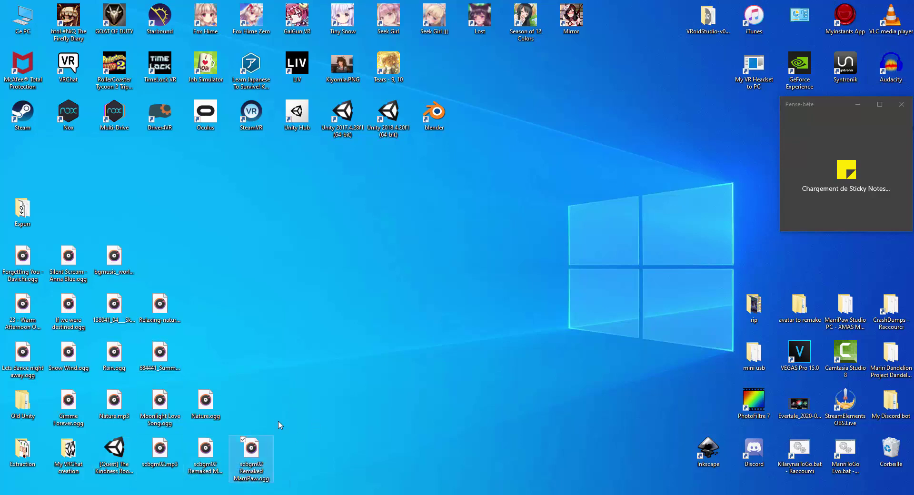
{"action": "left_click", "coordinate": [248, 445]}
{"action": "left_click", "coordinate": [547, 243]}
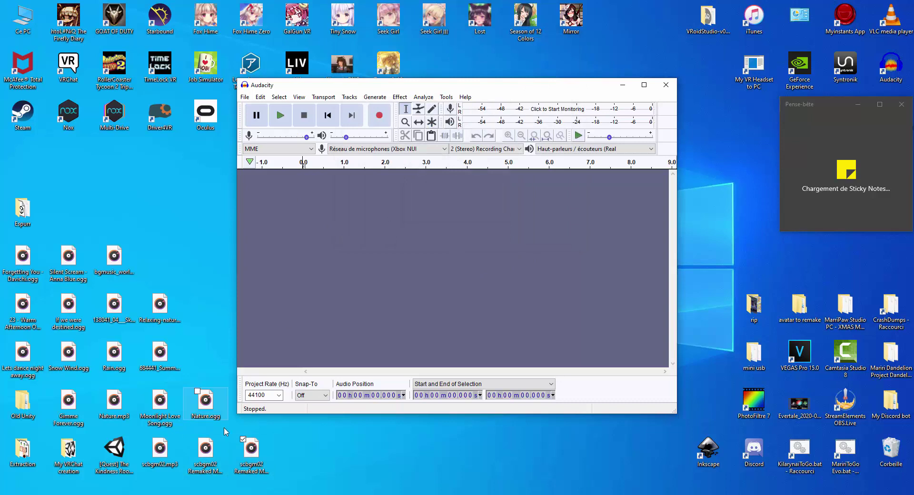
{"action": "left_click_drag", "start_coordinate": [227, 439], "coordinate": [452, 233]}
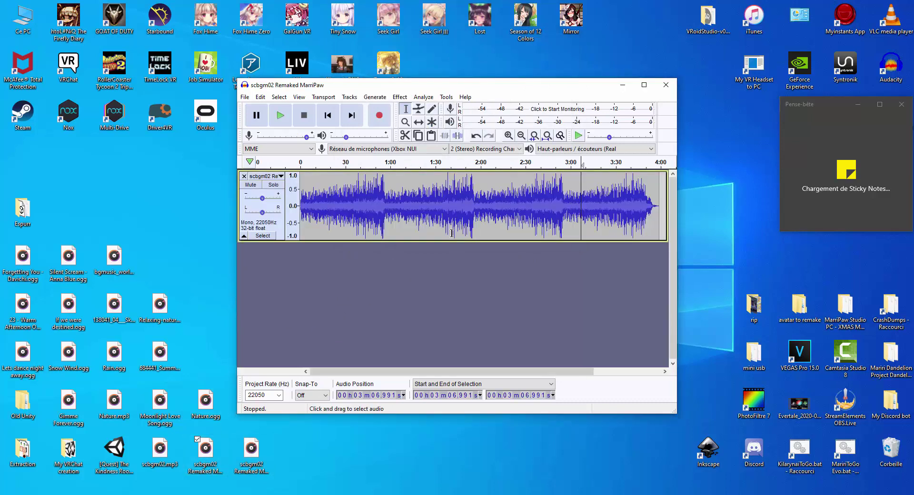
Export the track as the Ogg Vorbis file scbgm02 Remaked MarriPaw.ogg at quality 5, replacing the existing desktop file.
{"action": "left_click", "coordinate": [245, 97]}
{"action": "mouse_move", "coordinate": [266, 170]}
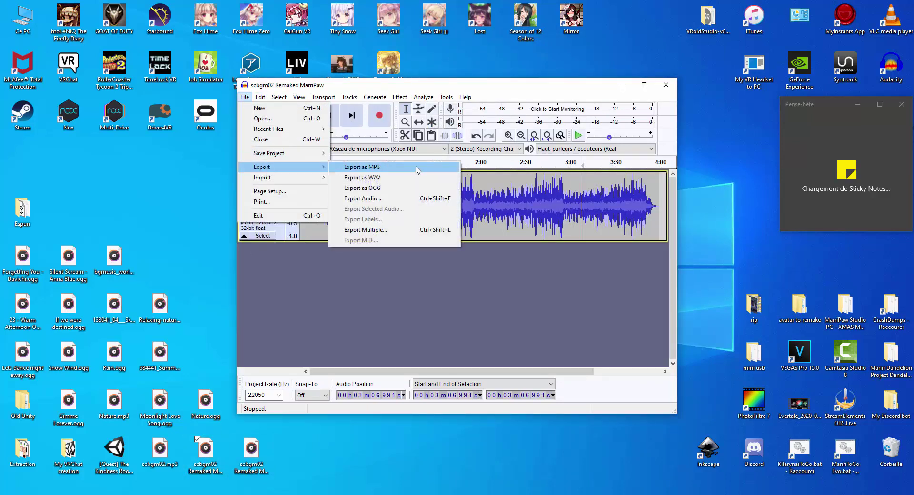
{"action": "left_click", "coordinate": [403, 192]}
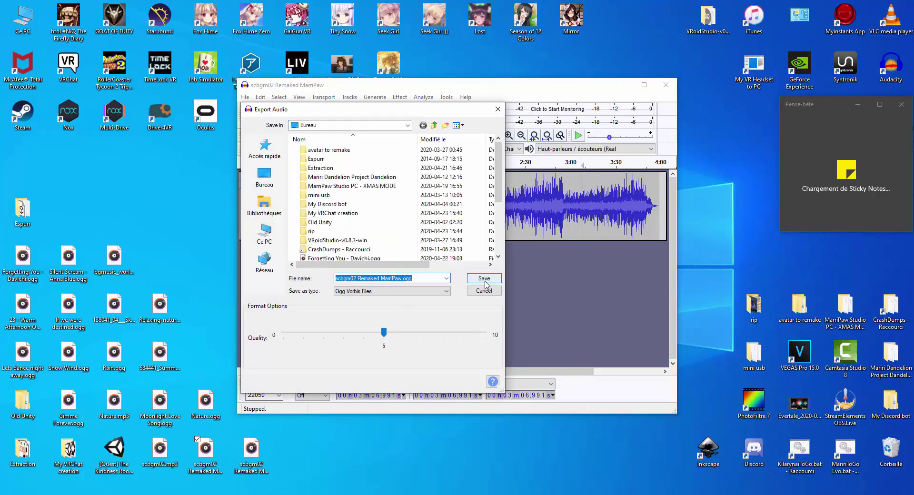
{"action": "left_click", "coordinate": [485, 281]}
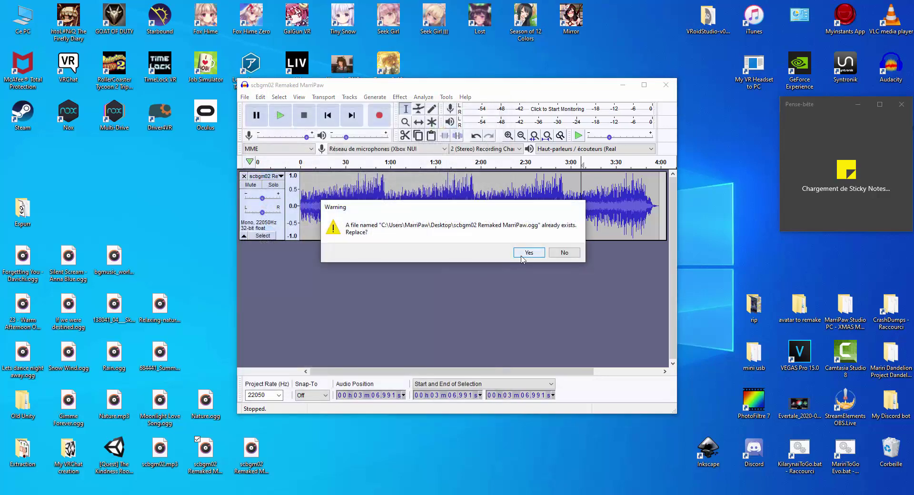
{"action": "left_click", "coordinate": [522, 257]}
{"action": "left_click", "coordinate": [291, 279]}
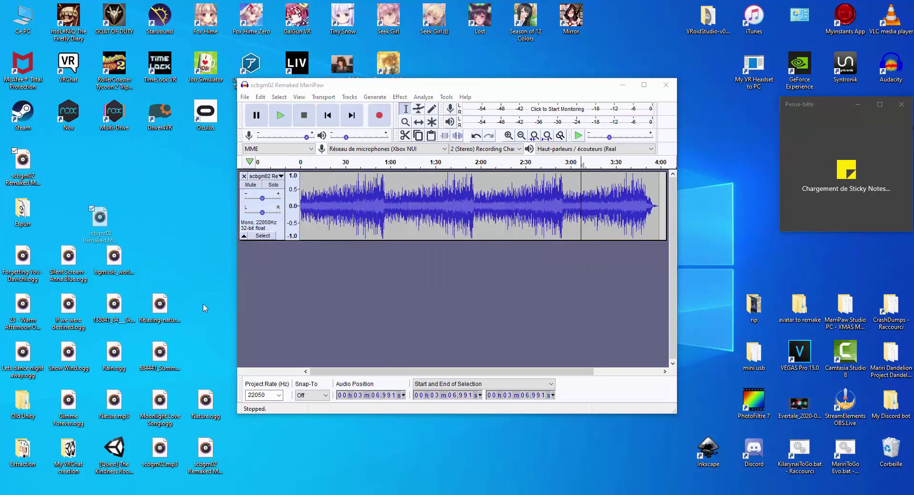
Switch to Unity and import the desktop file scbgm02 Remaked MarriPaw.ogg into the project's Assets folder.
{"action": "left_click", "coordinate": [254, 452]}
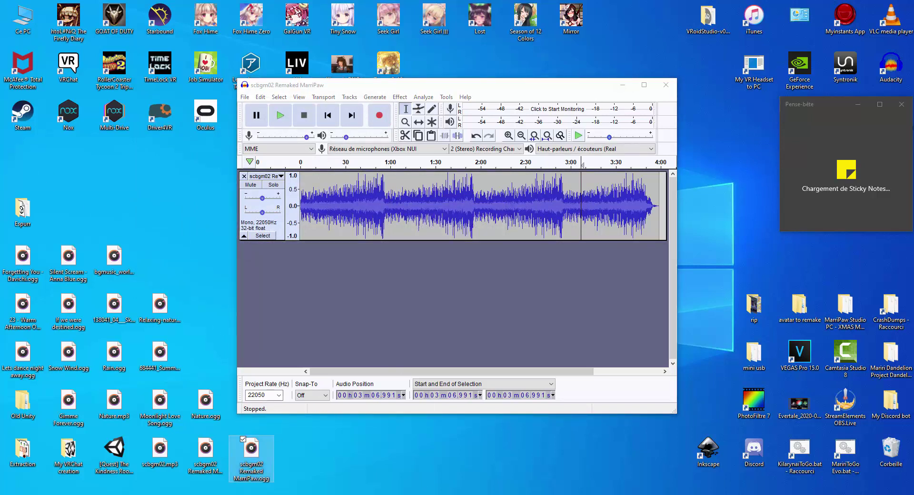
{"action": "left_click", "coordinate": [621, 89]}
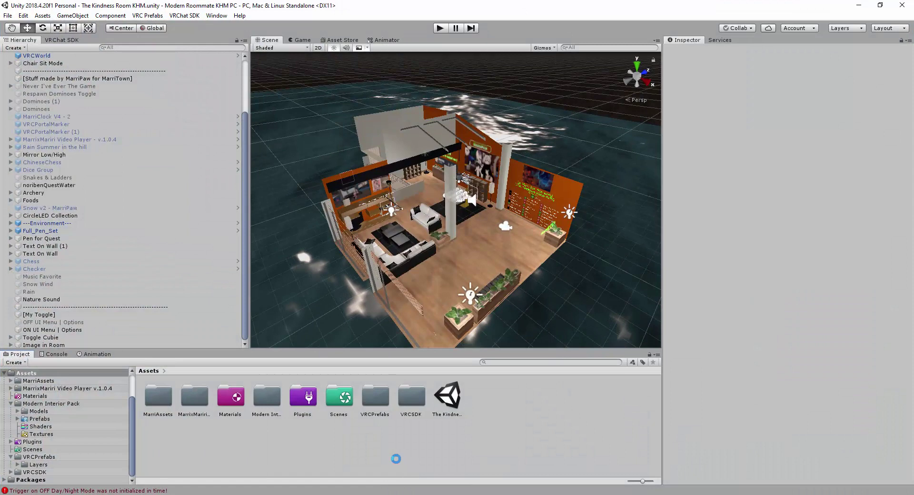
{"action": "left_click", "coordinate": [436, 397]}
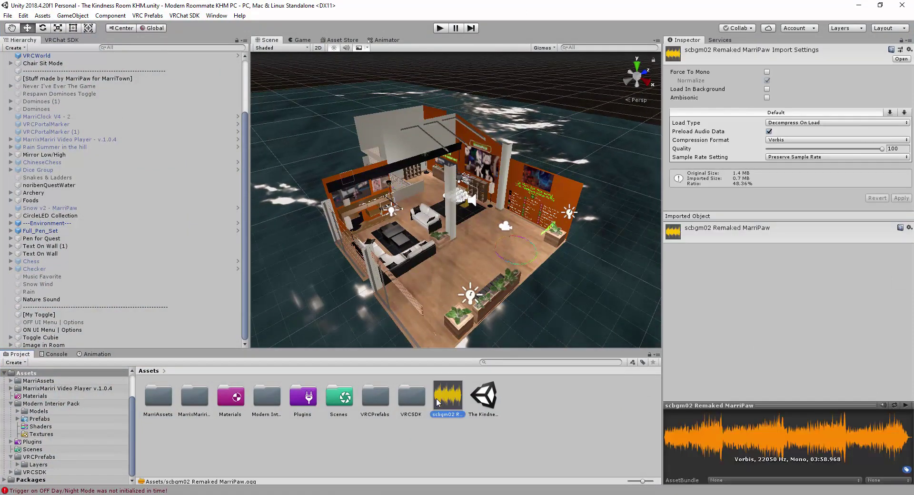
Attach the imported clip to the separator object below Nature Sound and move that object to about X 2.65, Y 0.93 inside the room.
{"action": "left_click_drag", "start_coordinate": [436, 398], "coordinate": [136, 308]}
{"action": "left_click", "coordinate": [57, 307]}
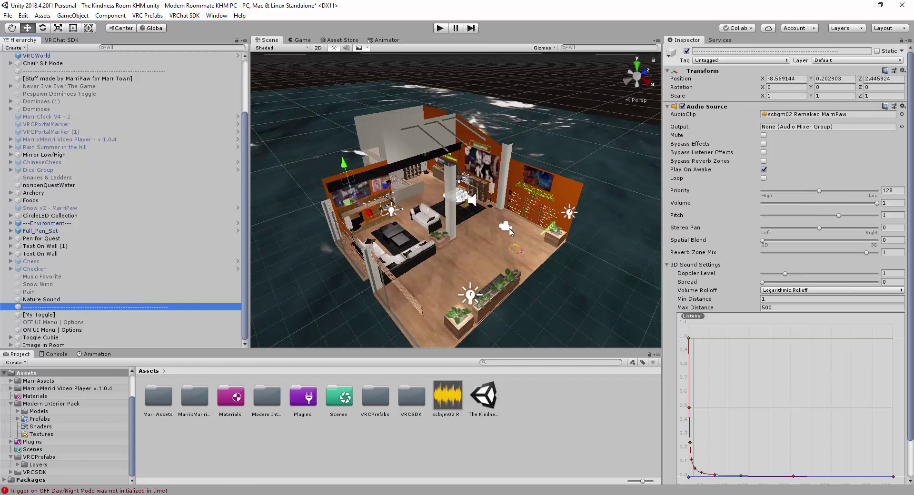
{"action": "left_click_drag", "start_coordinate": [366, 215], "coordinate": [435, 305]}
{"action": "key", "text": "f"}
{"action": "scroll", "coordinate": [434, 305], "scroll_direction": "down", "scroll_amount": 5}
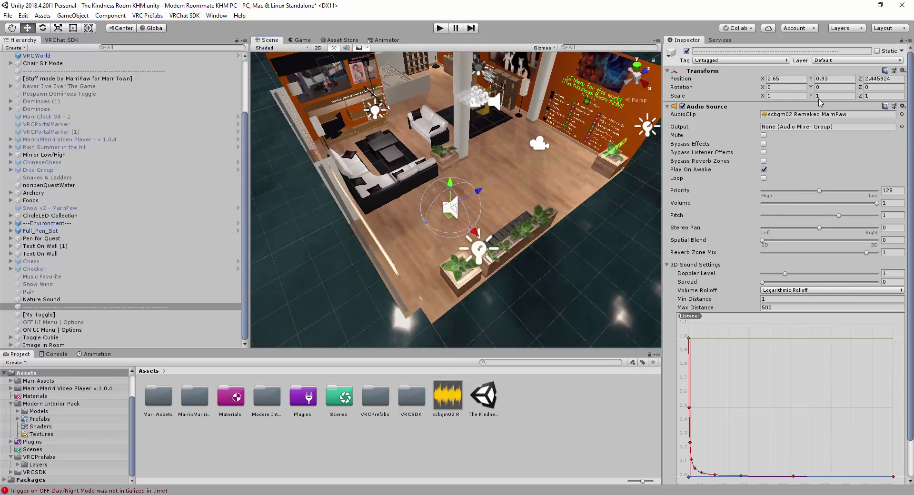
{"action": "scroll", "coordinate": [765, 140], "scroll_direction": "down", "scroll_amount": 3}
{"action": "scroll", "coordinate": [771, 139], "scroll_direction": "up", "scroll_amount": 3}
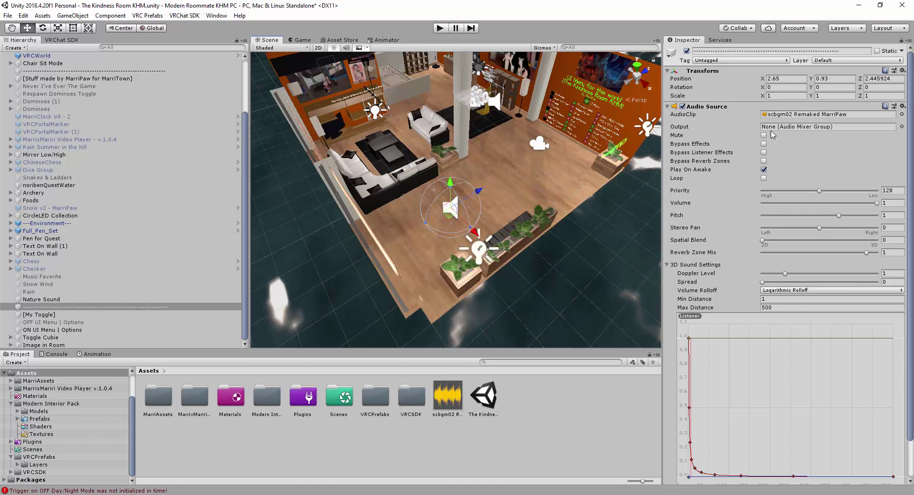
{"action": "scroll", "coordinate": [637, 145], "scroll_direction": "down", "scroll_amount": 2}
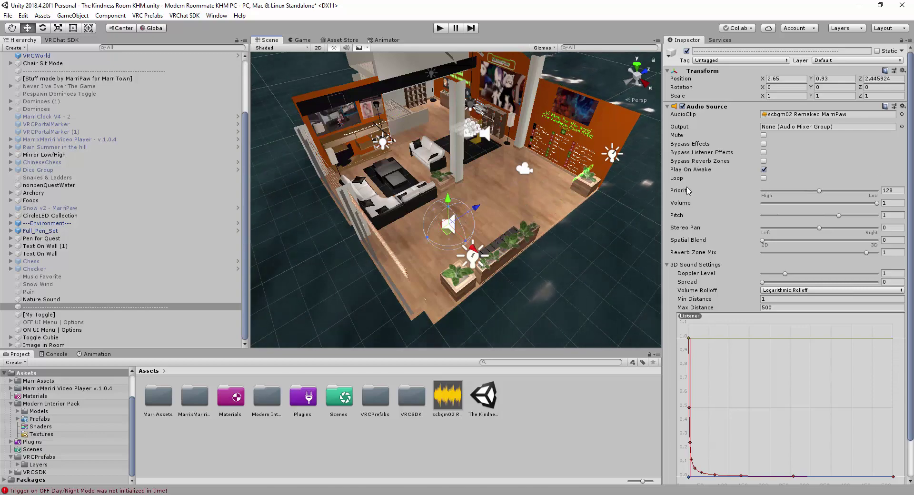
{"action": "right_click_drag", "start_coordinate": [460, 239], "coordinate": [477, 231]}
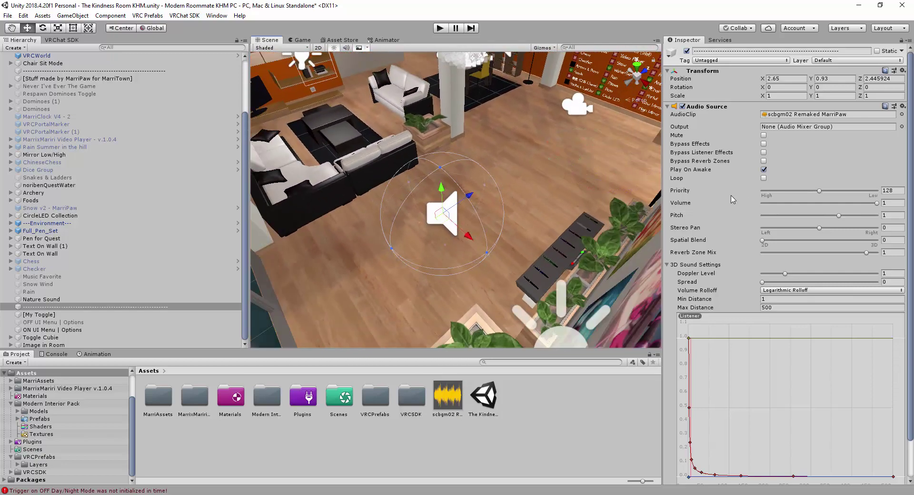
Set the Volume of the separator object's Audio Source to 0.08.
{"action": "scroll", "coordinate": [746, 252], "scroll_direction": "down", "scroll_amount": 3}
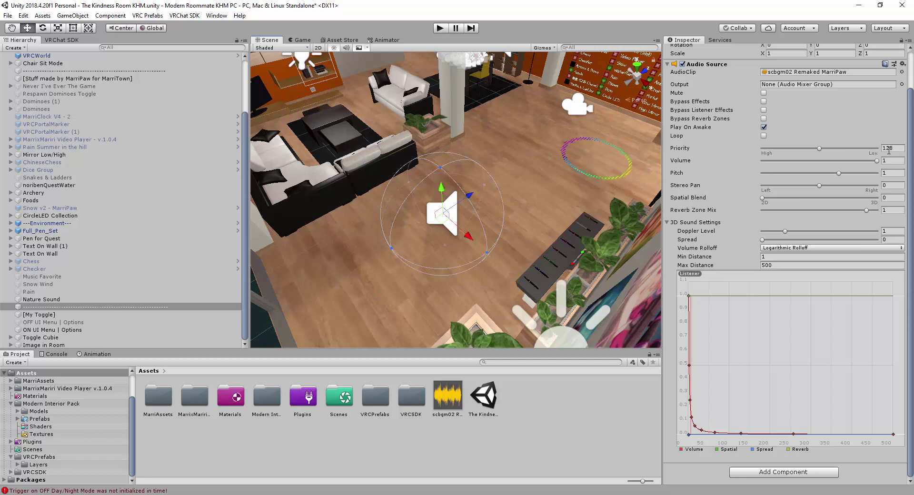
{"action": "left_click", "coordinate": [760, 152]}
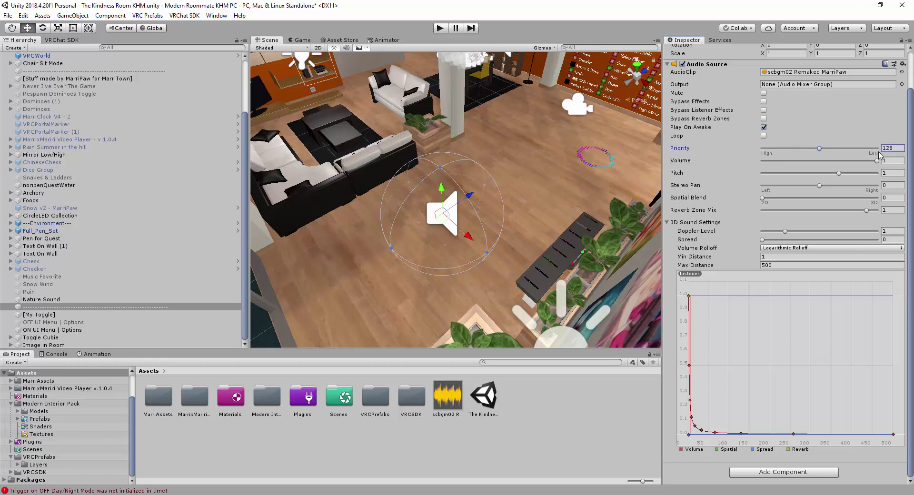
{"action": "scroll", "coordinate": [580, 157], "scroll_direction": "down", "scroll_amount": 5}
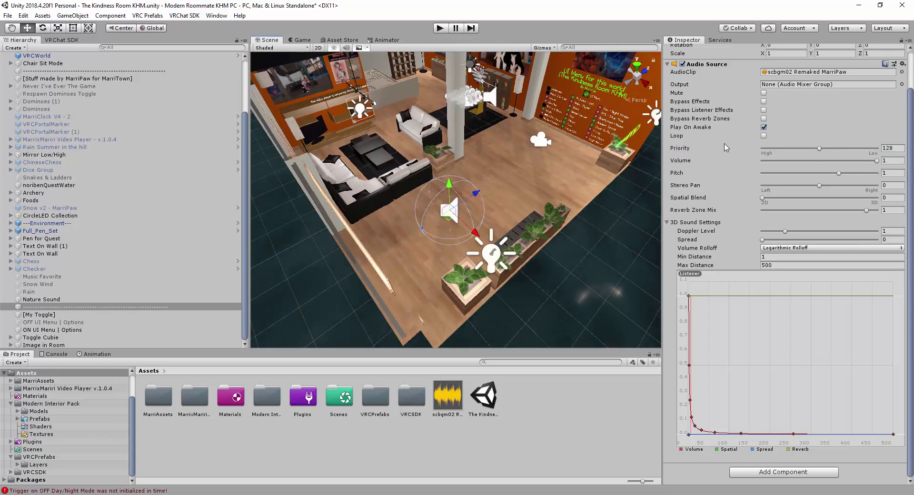
{"action": "left_click", "coordinate": [903, 162]}
{"action": "type", "text": "0.0"}
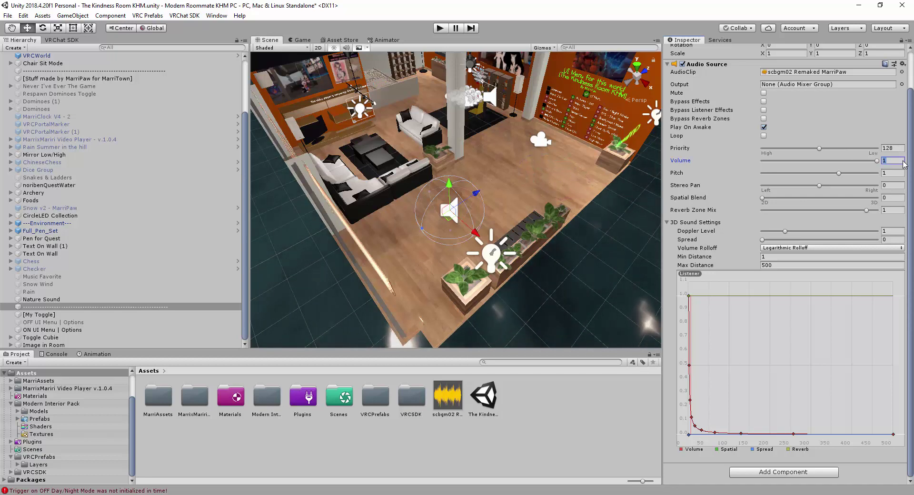
{"action": "type", "text": "8"}
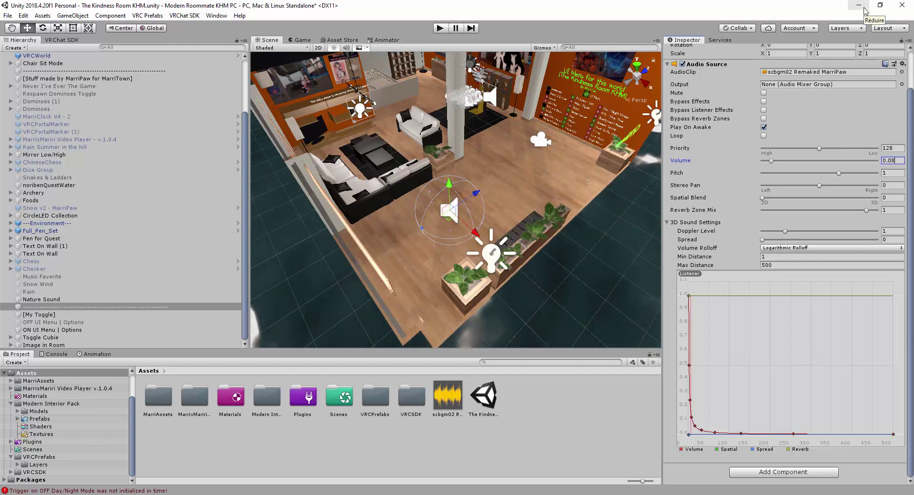
Test the music in Play mode with the Nature Sound object deactivated, and stop the playback.
{"action": "left_click", "coordinate": [439, 29]}
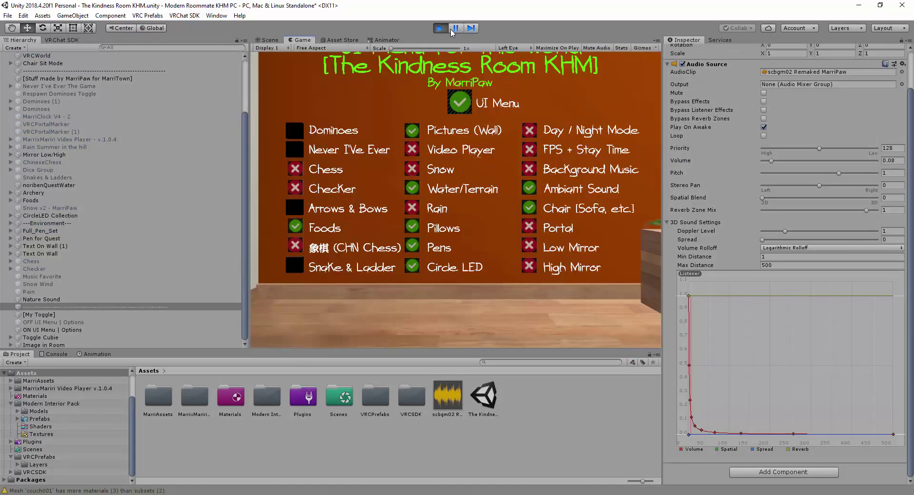
{"action": "left_click", "coordinate": [41, 299]}
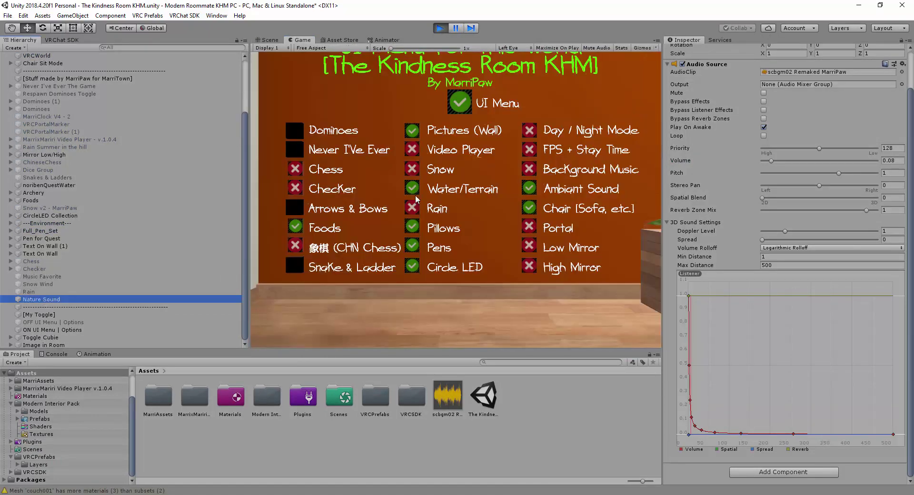
{"action": "scroll", "coordinate": [693, 72], "scroll_direction": "up", "scroll_amount": 2}
{"action": "left_click", "coordinate": [687, 51]}
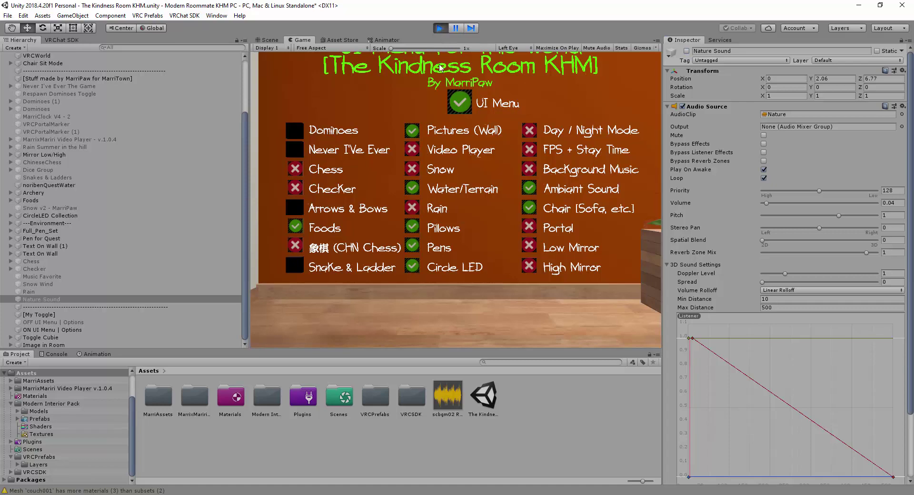
{"action": "key", "text": "ctrl+p"}
Reselect the separator object that holds the scbgm02 Remaked MarriPaw audio source.
{"action": "left_click_drag", "start_coordinate": [505, 185], "coordinate": [524, 203], "text": "alt"}
{"action": "scroll", "coordinate": [779, 138], "scroll_direction": "down", "scroll_amount": 4}
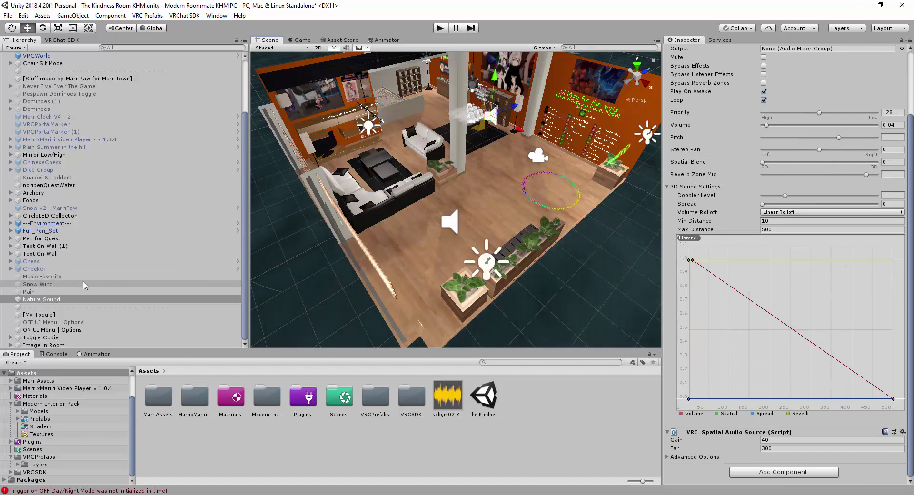
{"action": "left_click", "coordinate": [71, 307]}
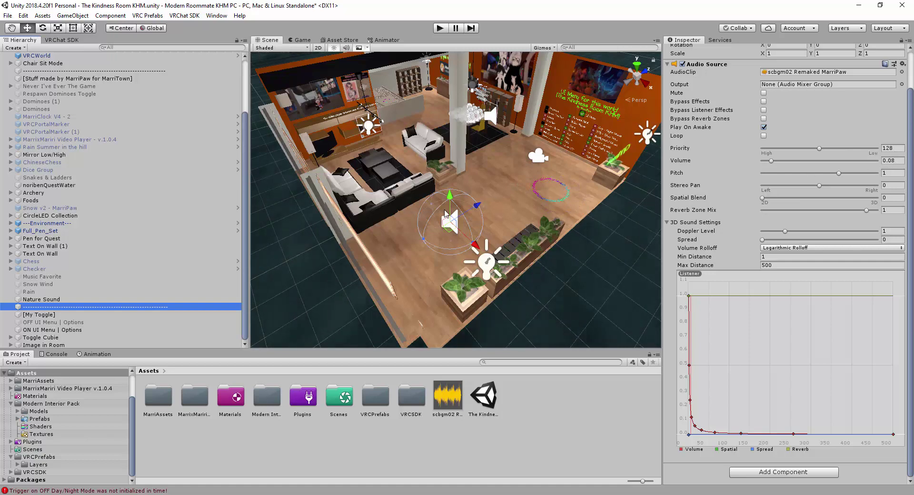
{"action": "left_click_drag", "start_coordinate": [446, 214], "coordinate": [443, 195], "text": "alt"}
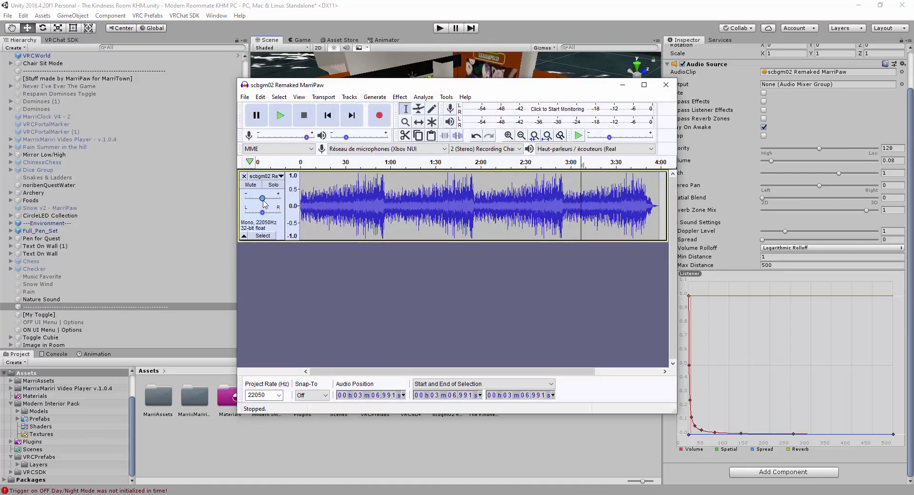
Switch to Audacity and close it without saving the scbgm02 Remaked MarriPaw project.
{"action": "left_click_drag", "start_coordinate": [264, 202], "coordinate": [269, 205]}
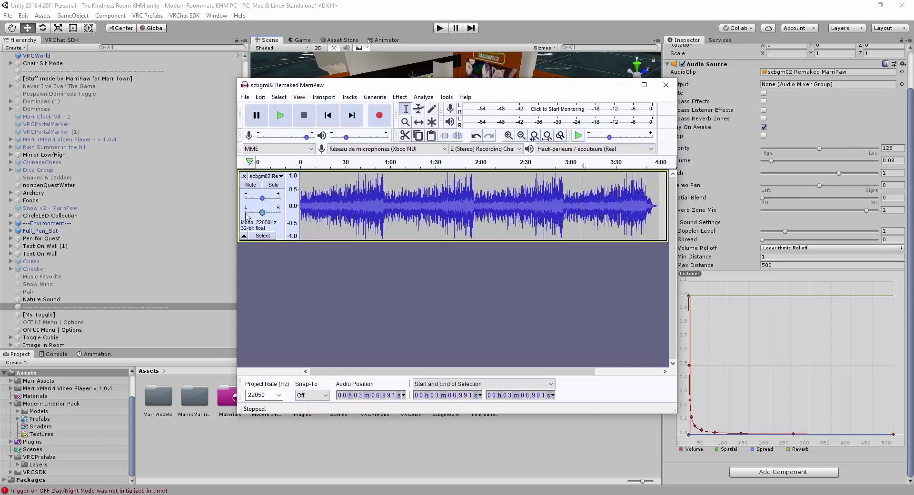
{"action": "left_click", "coordinate": [666, 86]}
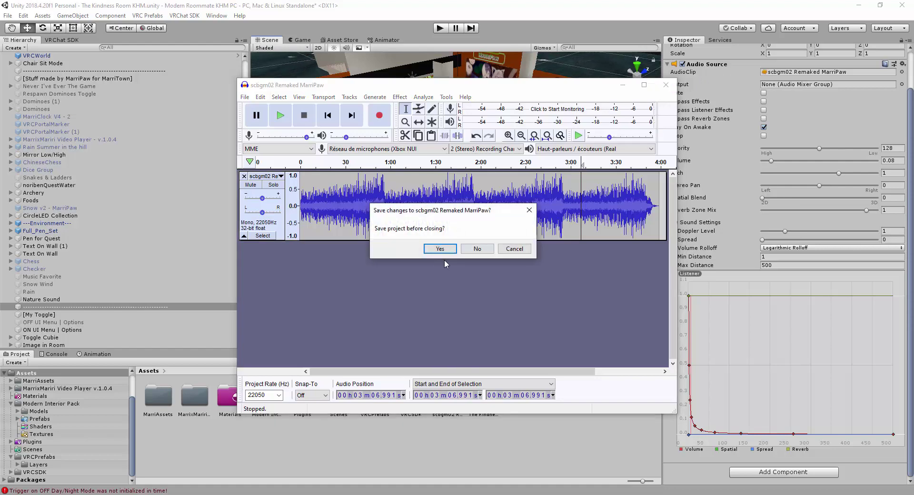
{"action": "left_click", "coordinate": [475, 249]}
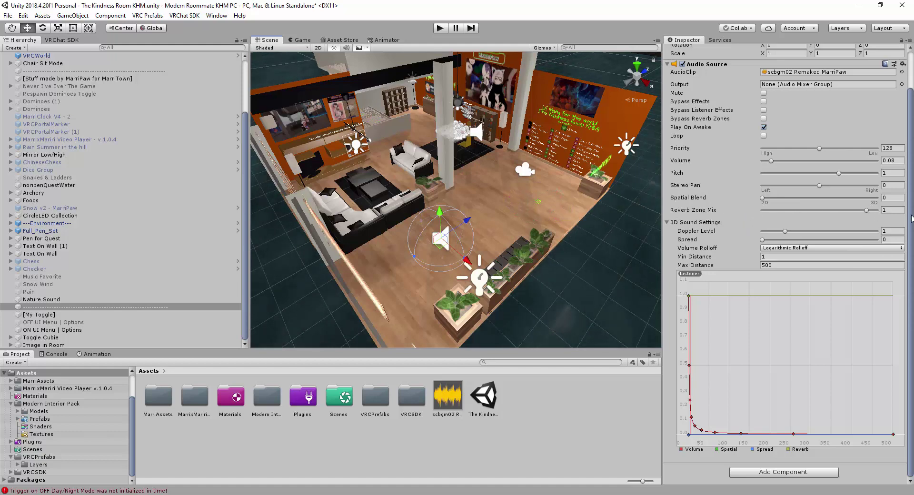
Try Linear Rolloff as the audio source's Volume Rolloff and return it to Logarithmic Rolloff.
{"action": "mouse_move", "coordinate": [698, 211]}
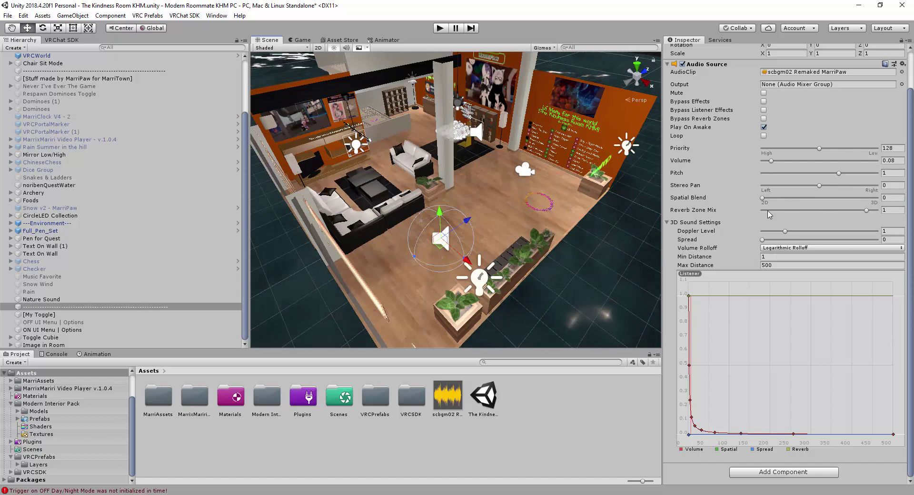
{"action": "left_click", "coordinate": [776, 249]}
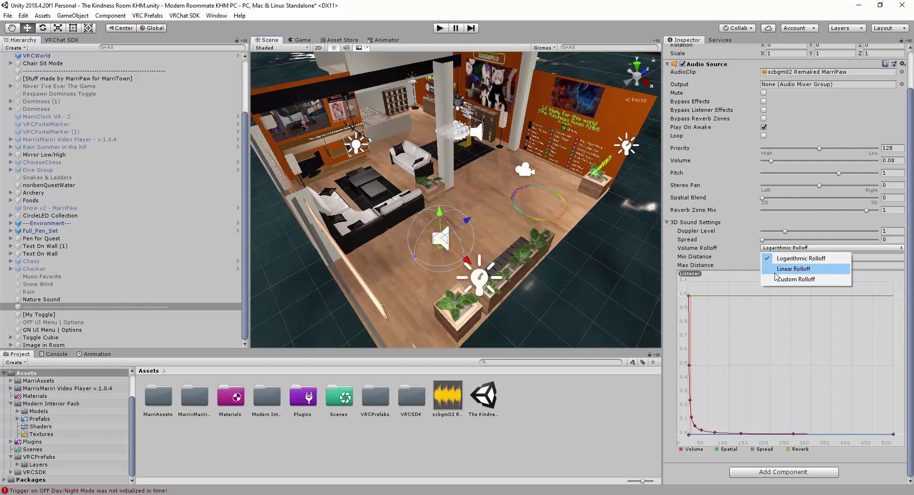
{"action": "left_click", "coordinate": [776, 271]}
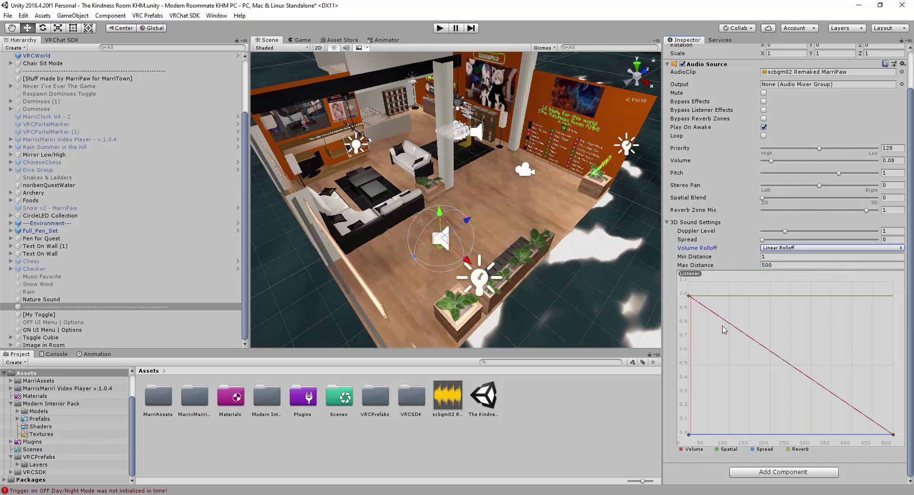
{"action": "left_click", "coordinate": [772, 248]}
{"action": "left_click", "coordinate": [772, 257]}
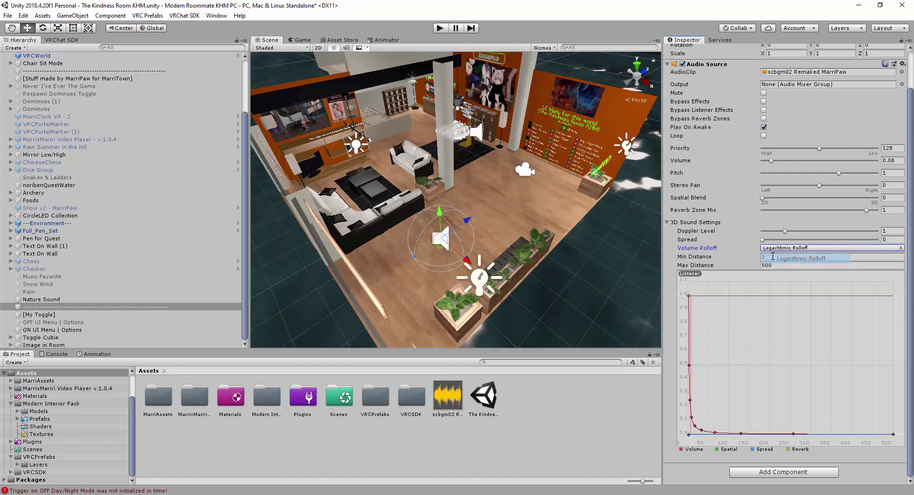
Try Custom Rolloff as the audio source's Volume Rolloff and switch it to Linear Rolloff.
{"action": "left_click", "coordinate": [802, 248]}
{"action": "left_click", "coordinate": [803, 284]}
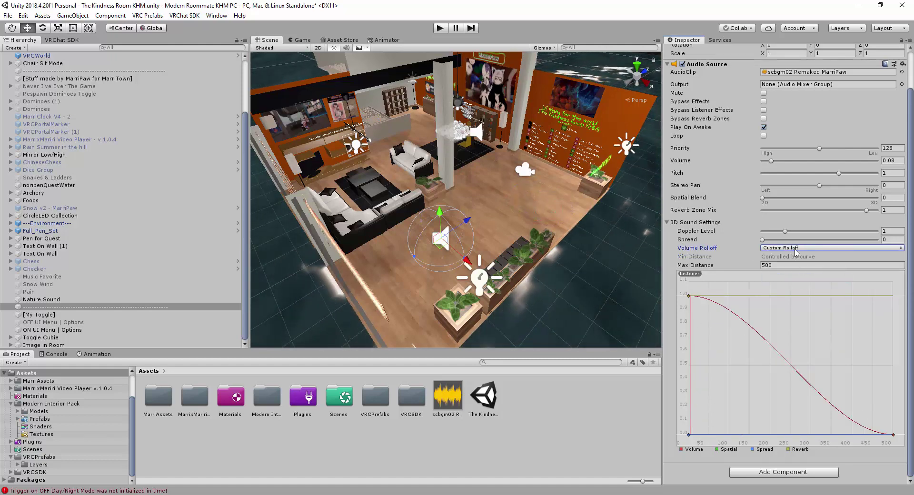
{"action": "left_click", "coordinate": [796, 248]}
{"action": "left_click", "coordinate": [783, 267]}
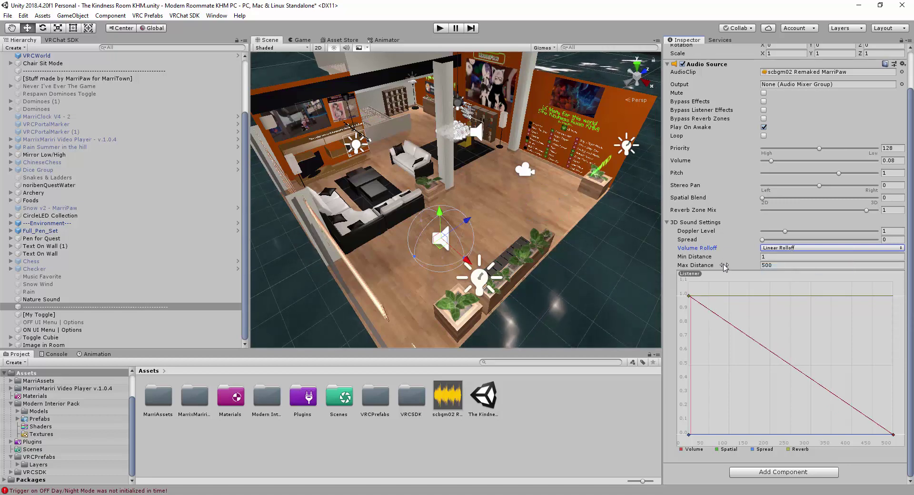
Set the audio source's Min Distance to 40 and Max Distance to 300.
{"action": "left_click", "coordinate": [776, 257]}
{"action": "type", "text": "40"}
{"action": "key", "text": "Tab"}
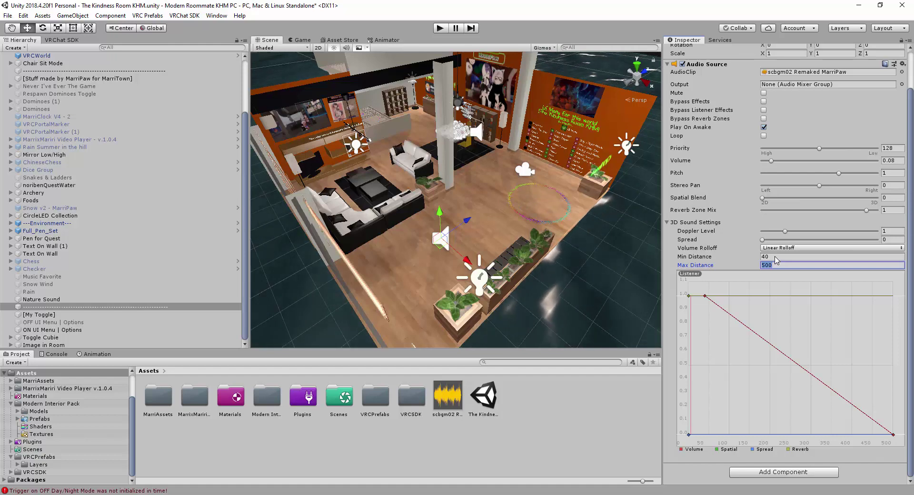
{"action": "type", "text": "300"}
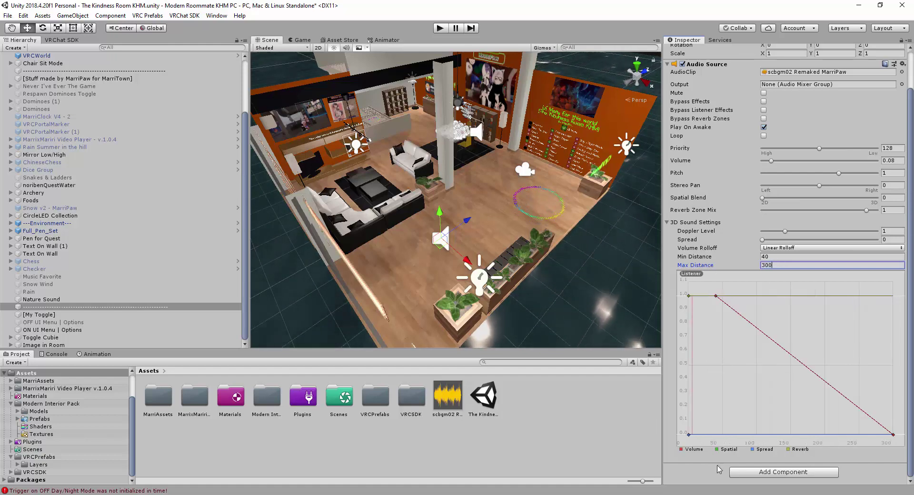
Add a VRC_Spatial Audio Source component to the separator object that holds the music.
{"action": "left_click", "coordinate": [761, 475]}
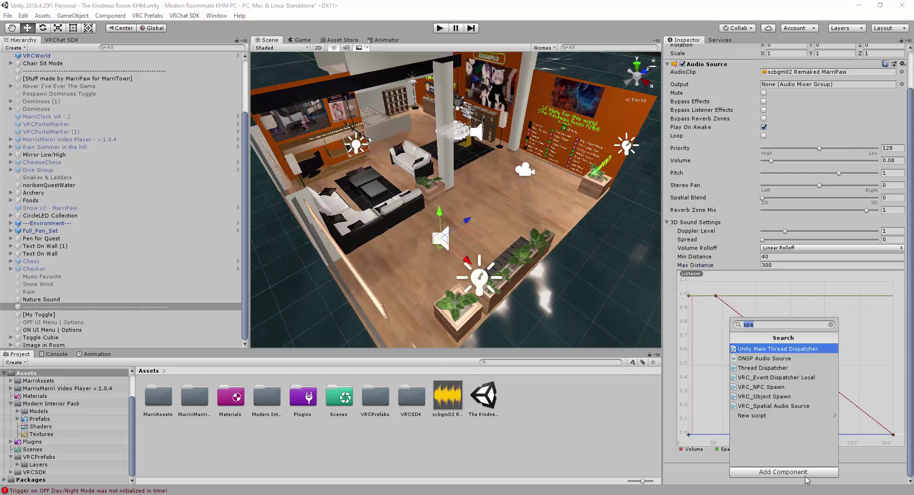
{"action": "left_click", "coordinate": [783, 406]}
{"action": "scroll", "coordinate": [808, 439], "scroll_direction": "down", "scroll_amount": 2}
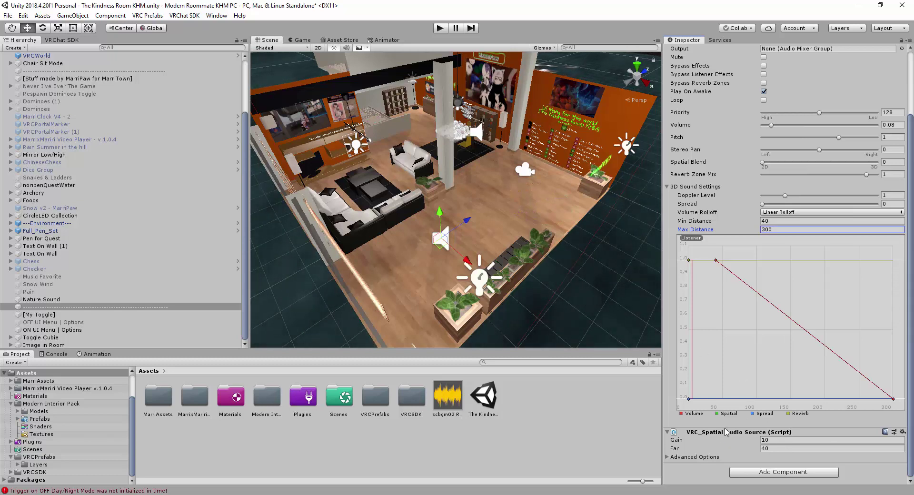
Set the spatial audio source's Gain to 40, Far to 300 and Near to 25, and disable Enable Spatialization.
{"action": "left_click", "coordinate": [777, 440]}
{"action": "type", "text": "40"}
{"action": "key", "text": "Tab"}
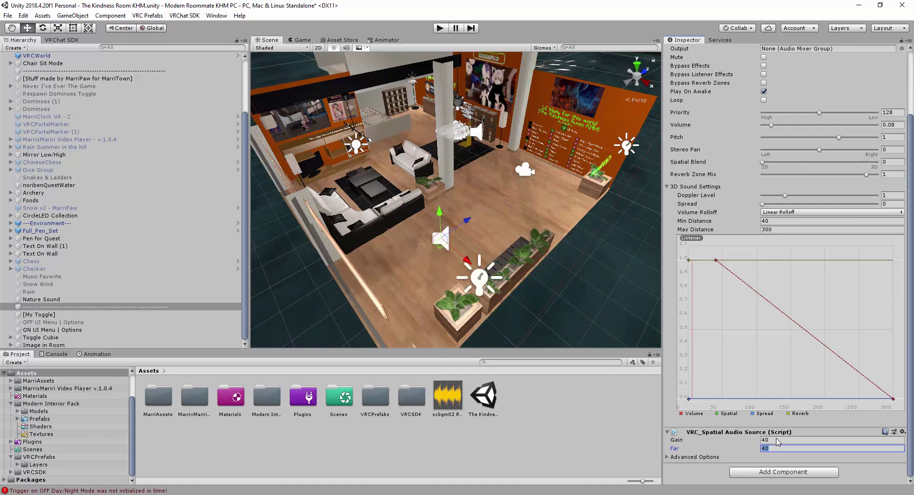
{"action": "type", "text": "300"}
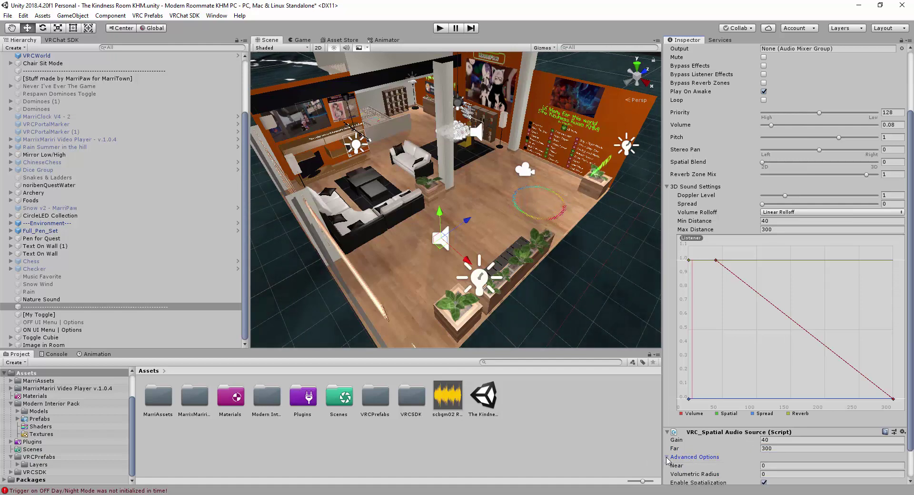
{"action": "left_click", "coordinate": [667, 458]}
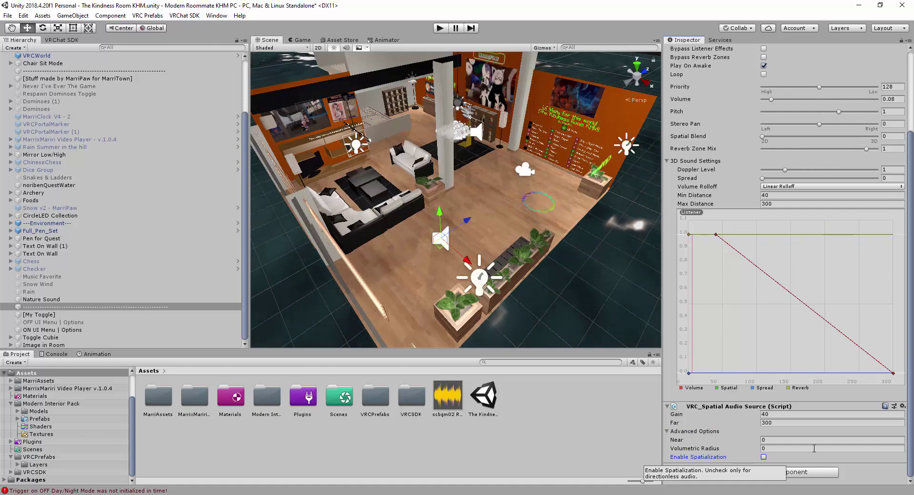
{"action": "left_click", "coordinate": [802, 441]}
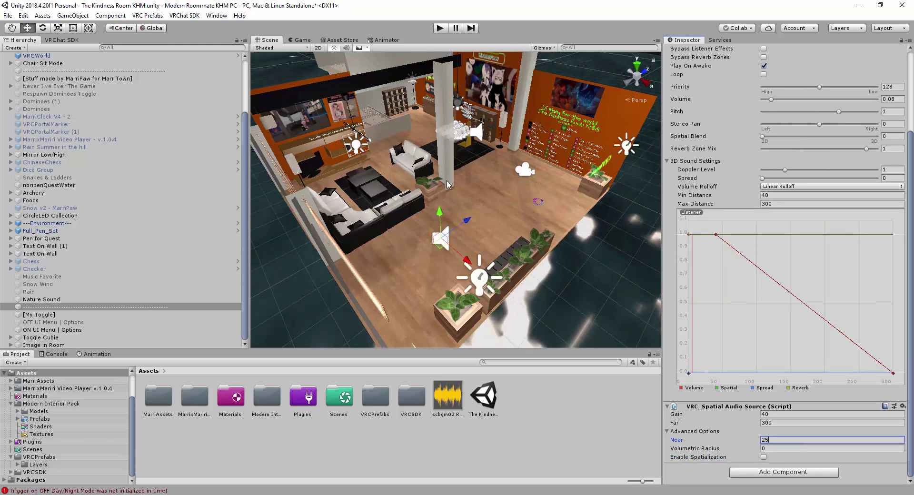
Examine the room and its UI menu wall in the scene, and review the music object's audio source and spatial audio settings.
{"action": "left_click_drag", "start_coordinate": [408, 162], "coordinate": [339, 146], "text": "alt"}
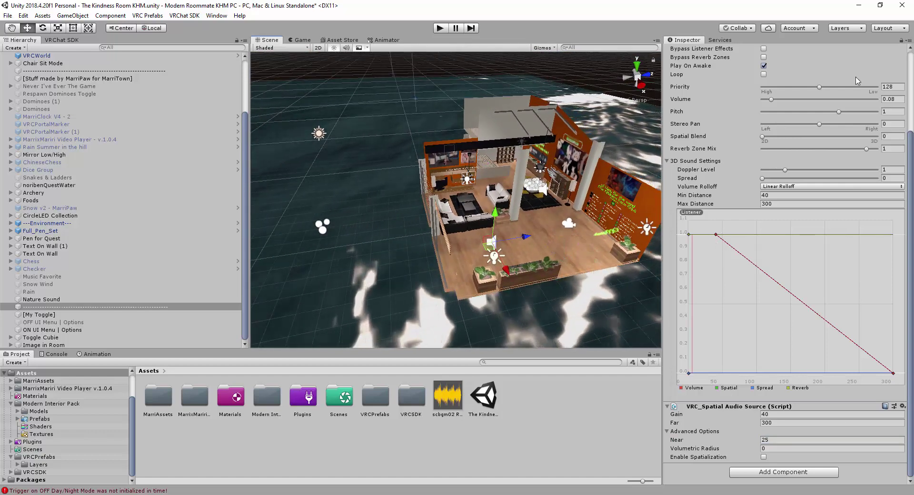
{"action": "left_click", "coordinate": [901, 99]}
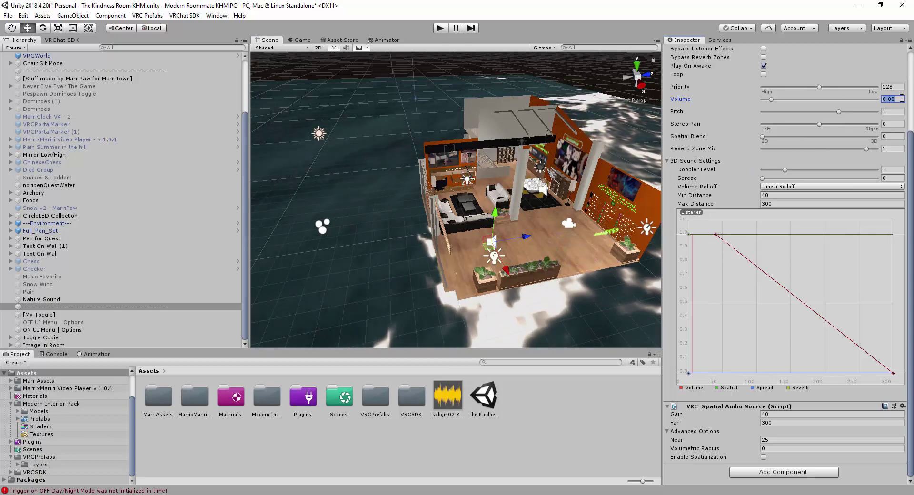
{"action": "right_click_drag", "start_coordinate": [614, 212], "coordinate": [482, 217]}
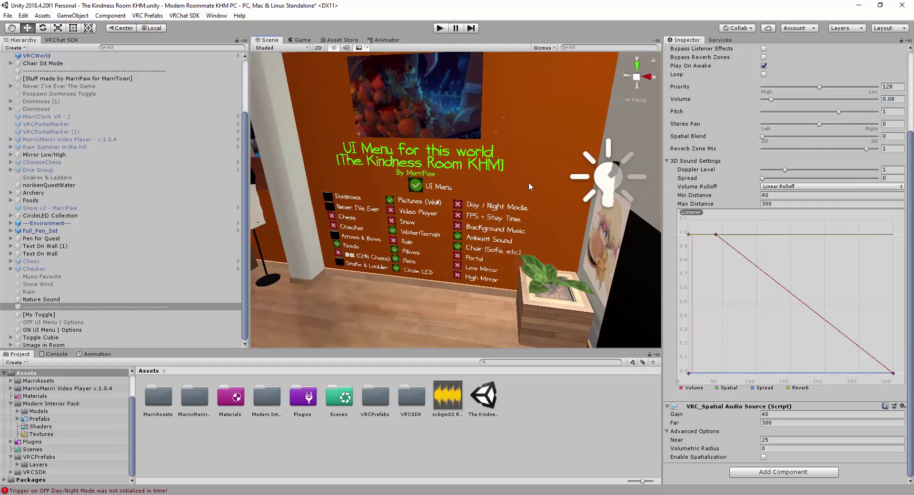
{"action": "mouse_move", "coordinate": [538, 187]}
{"action": "right_mouse_down"}
{"action": "mouse_move", "coordinate": [516, 192]}
{"action": "mouse_move", "coordinate": [556, 189]}
{"action": "right_mouse_up"}
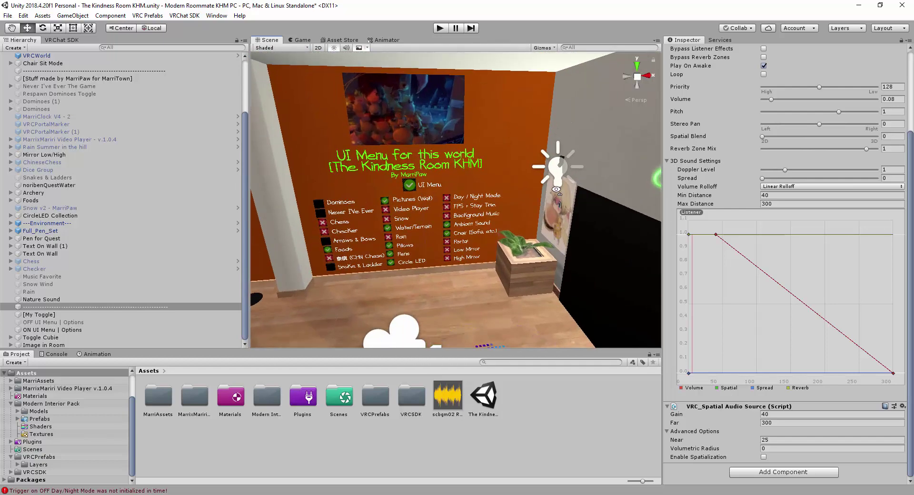
{"action": "right_click_drag", "start_coordinate": [408, 206], "coordinate": [399, 221]}
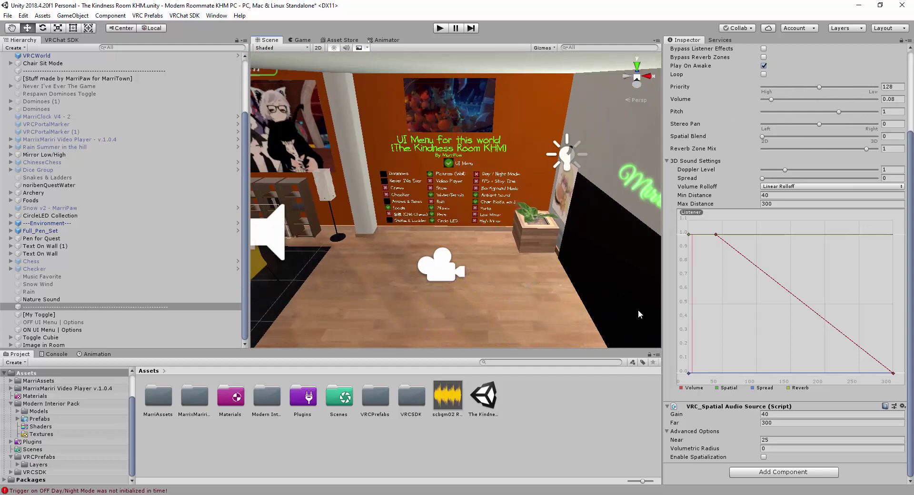
{"action": "right_click_drag", "start_coordinate": [457, 267], "coordinate": [427, 305]}
{"action": "scroll", "coordinate": [766, 173], "scroll_direction": "up", "scroll_amount": 3}
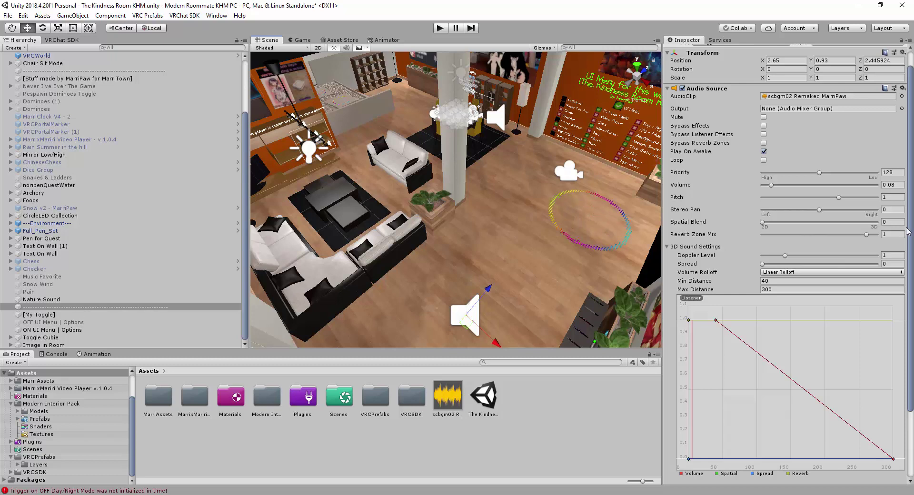
{"action": "scroll", "coordinate": [891, 227], "scroll_direction": "up", "scroll_amount": 1}
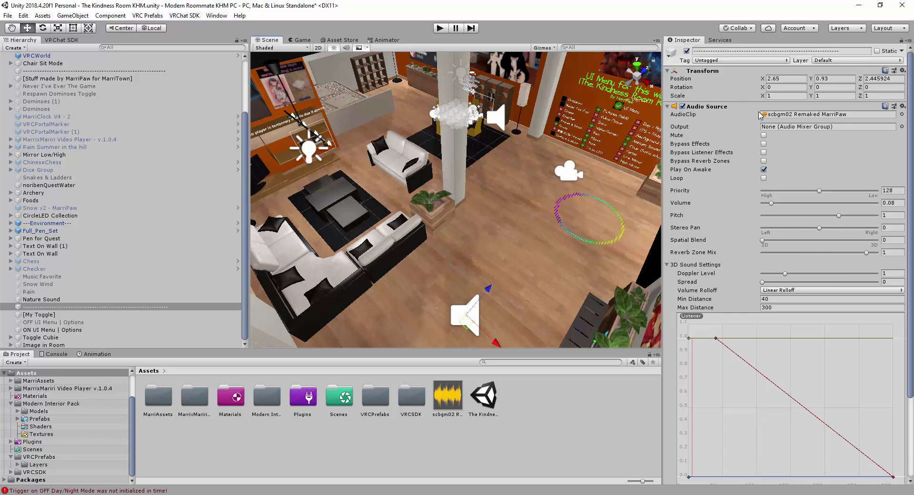
{"action": "scroll", "coordinate": [745, 277], "scroll_direction": "down", "scroll_amount": 5}
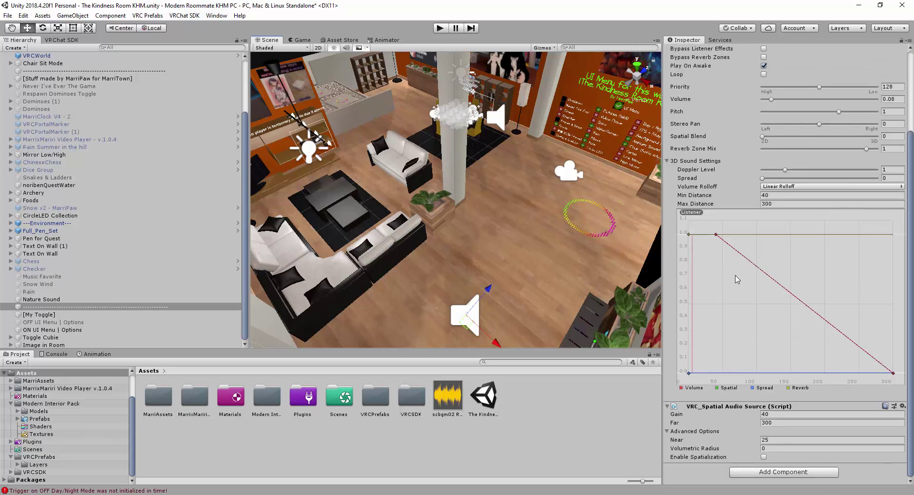